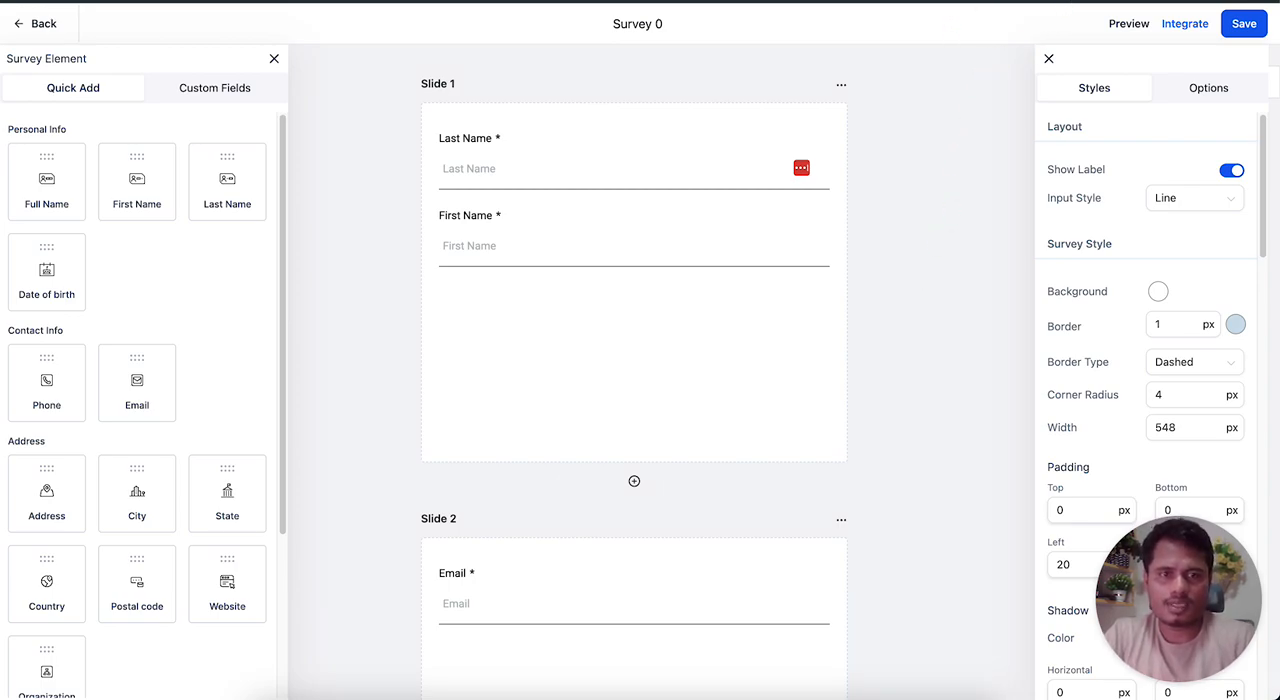
Compare the unstyled survey page with the custom-styled version of it, and return to the survey builder.
{"action": "left_click", "coordinate": [1128, 23]}
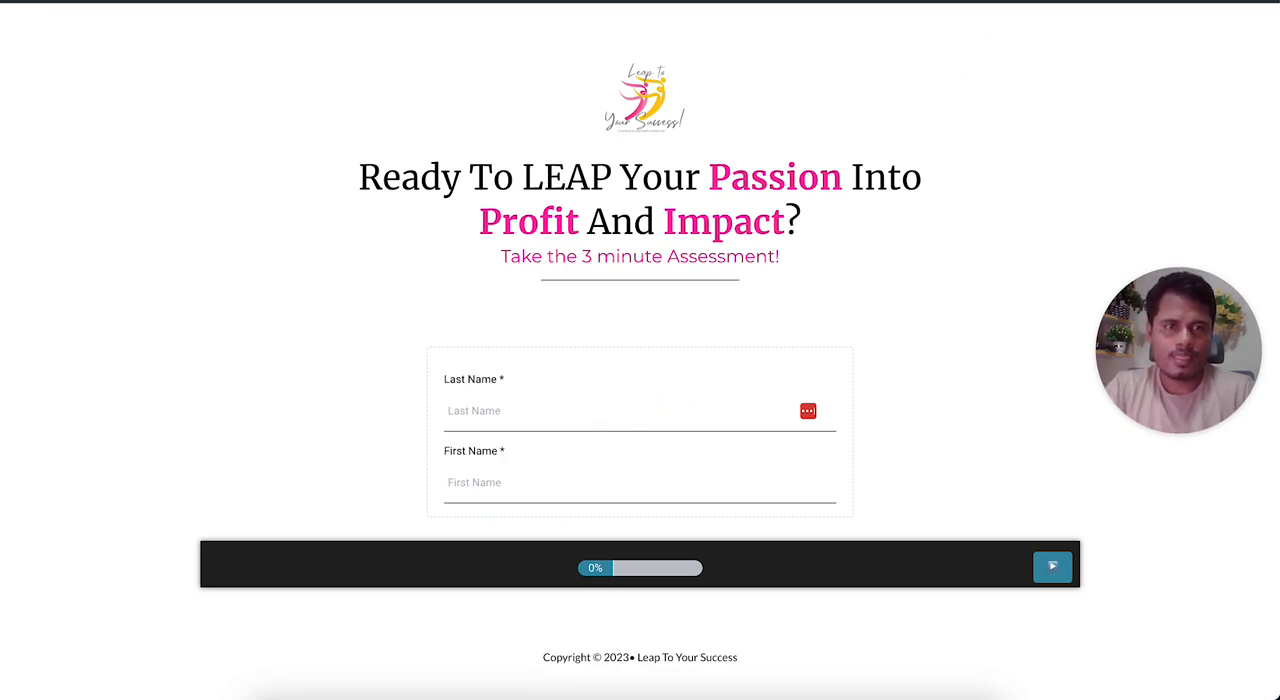
{"action": "scroll", "coordinate": [640, 350], "scroll_direction": "down", "scroll_amount": 3}
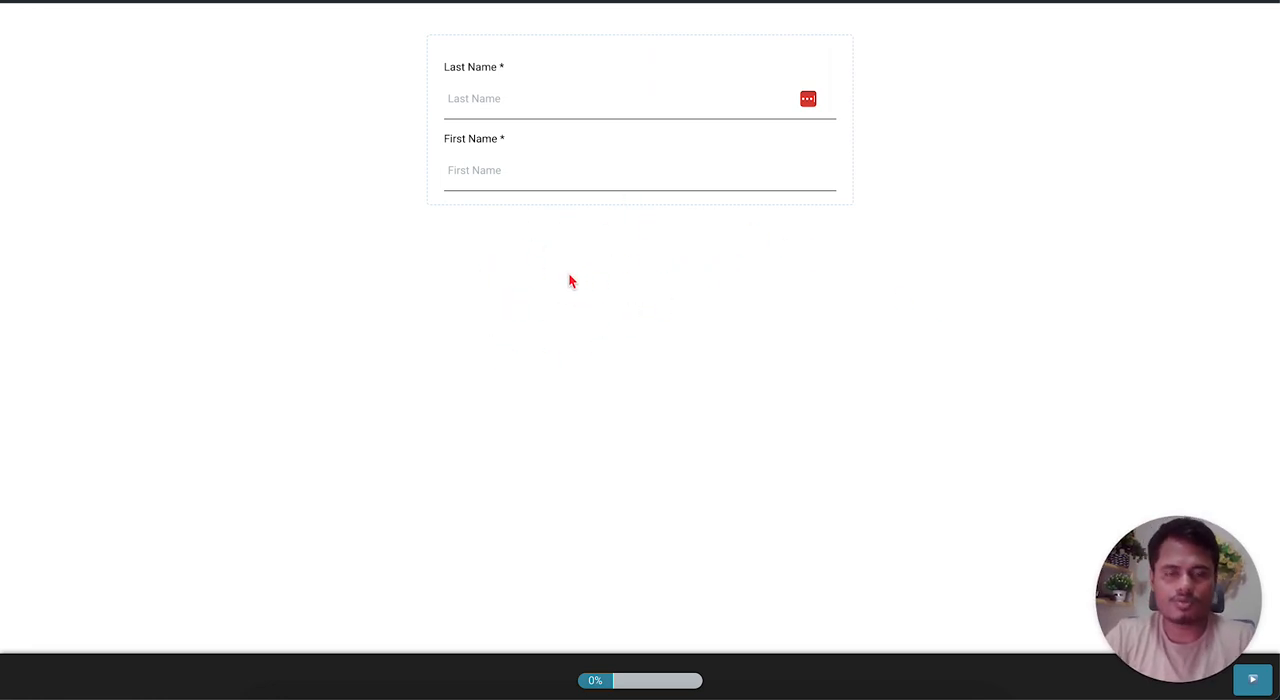
{"action": "left_click", "coordinate": [763, 1]}
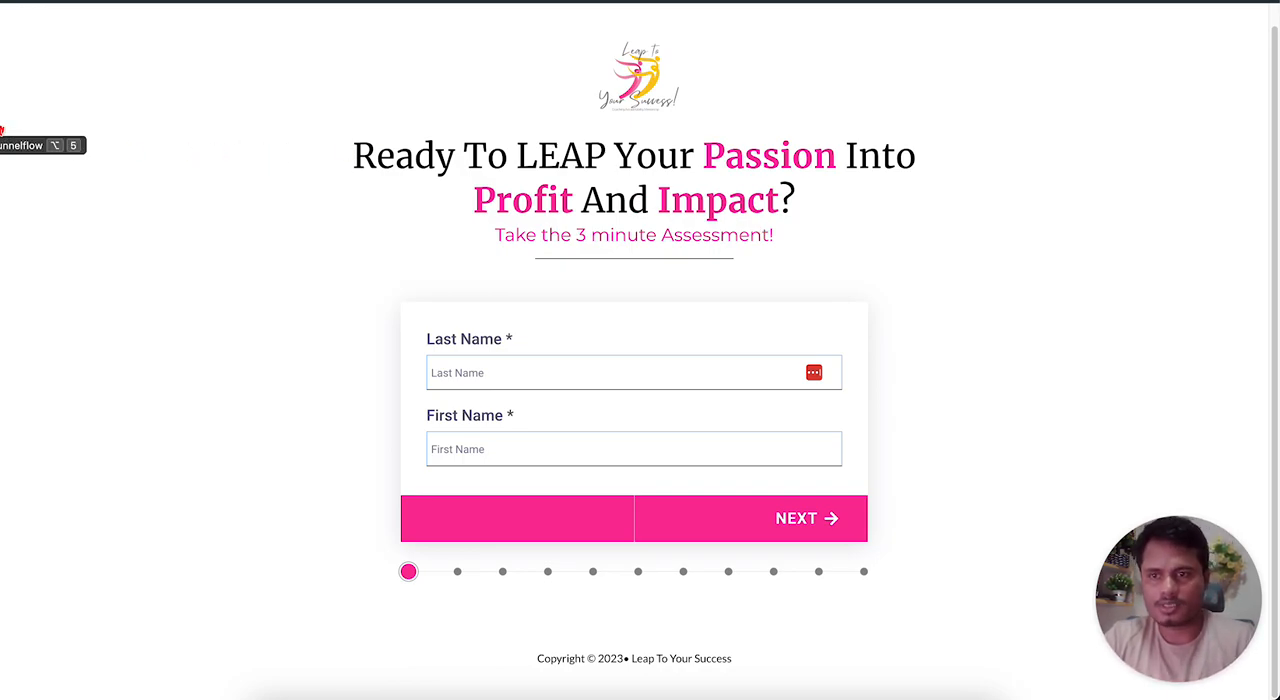
{"action": "left_click", "coordinate": [1, 130]}
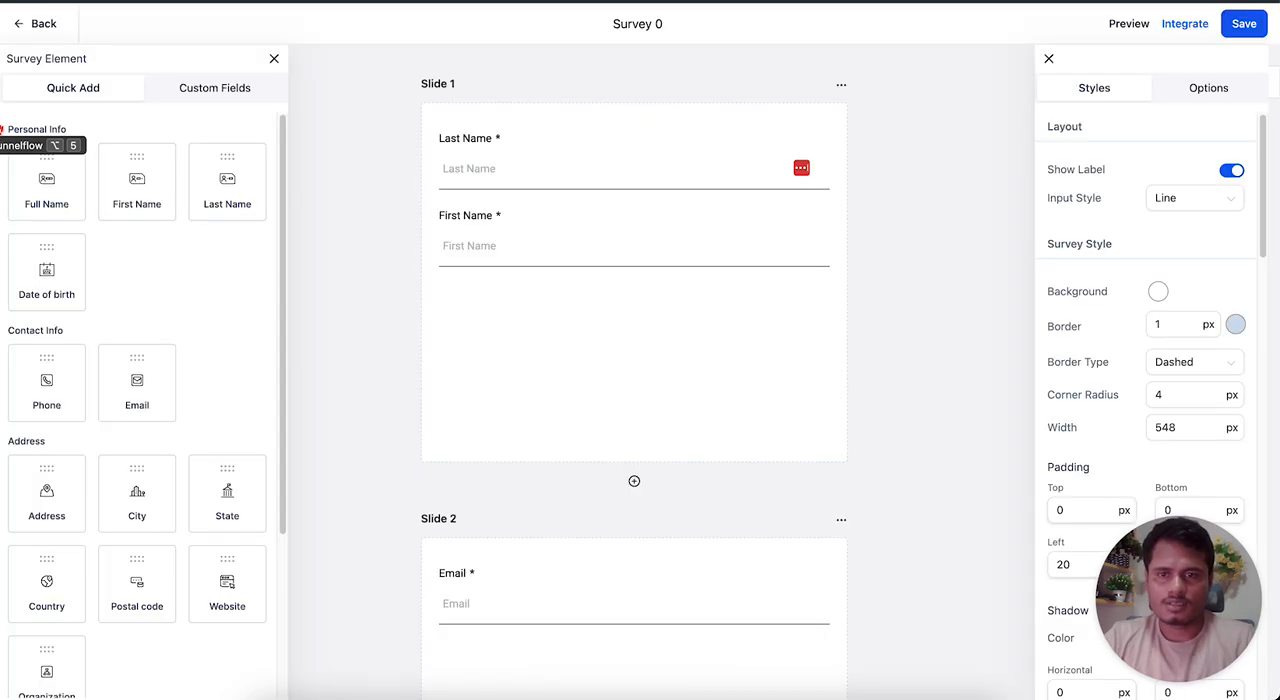
Delete the existing custom script element under the final question on Slide 11.
{"action": "scroll", "coordinate": [571, 404], "scroll_direction": "down", "scroll_amount": 13}
{"action": "scroll", "coordinate": [606, 463], "scroll_direction": "up", "scroll_amount": 12}
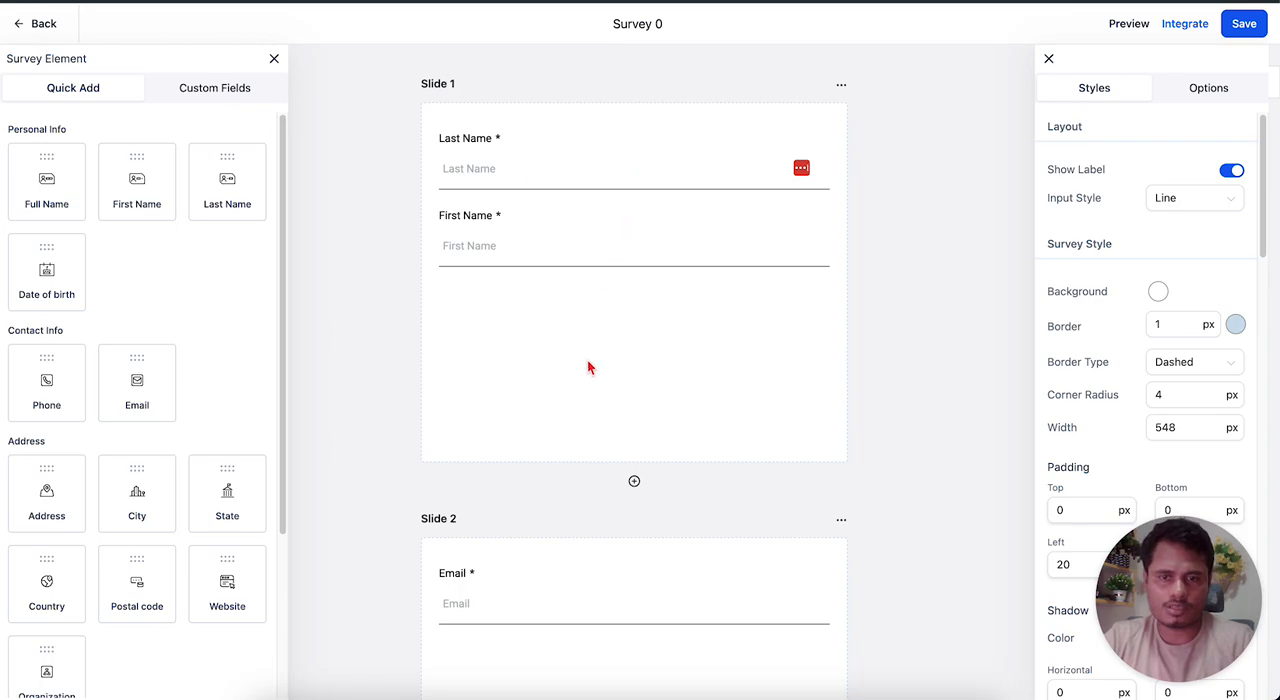
{"action": "scroll", "coordinate": [590, 360], "scroll_direction": "down", "scroll_amount": 15}
{"action": "scroll", "coordinate": [516, 383], "scroll_direction": "down", "scroll_amount": 20}
{"action": "scroll", "coordinate": [514, 375], "scroll_direction": "down", "scroll_amount": 1}
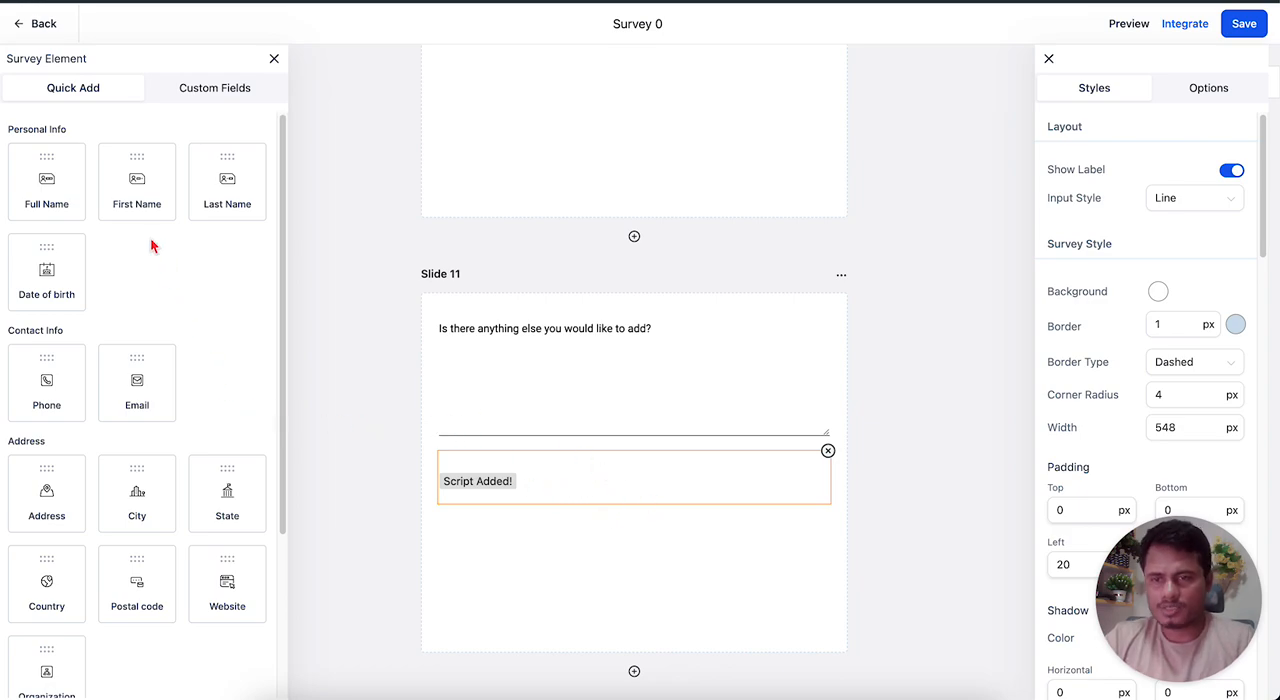
{"action": "scroll", "coordinate": [150, 236], "scroll_direction": "down", "scroll_amount": 3}
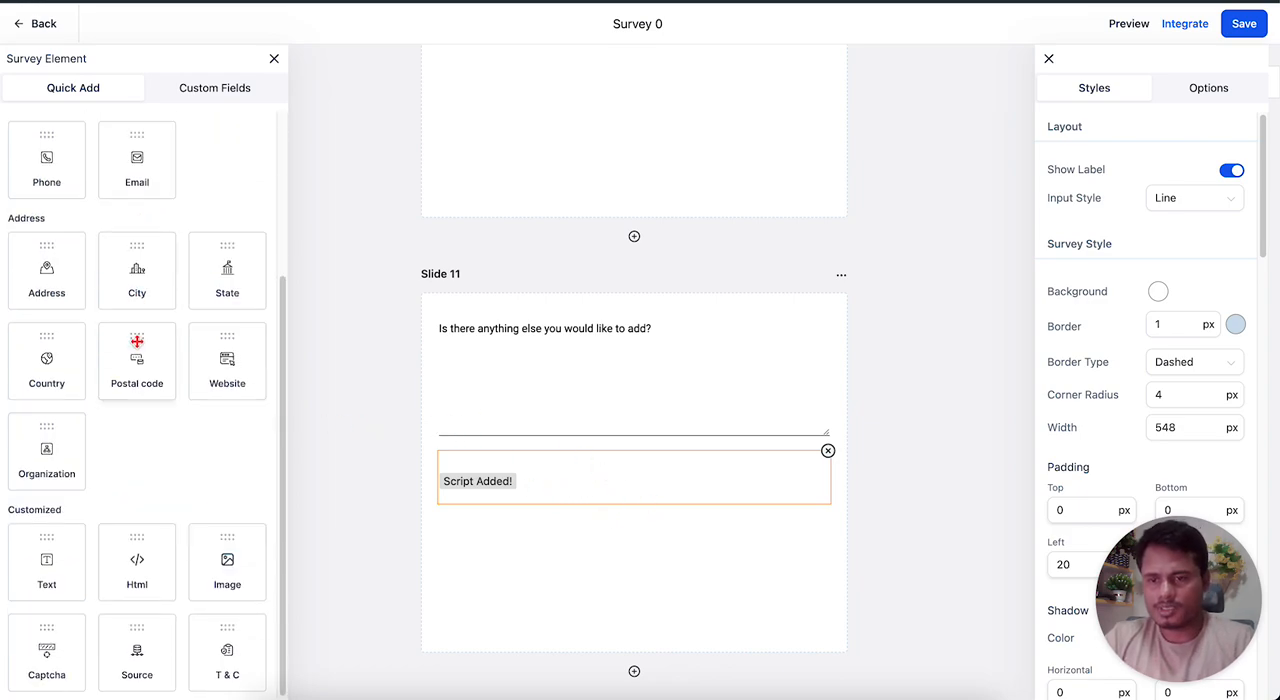
{"action": "left_click", "coordinate": [827, 453]}
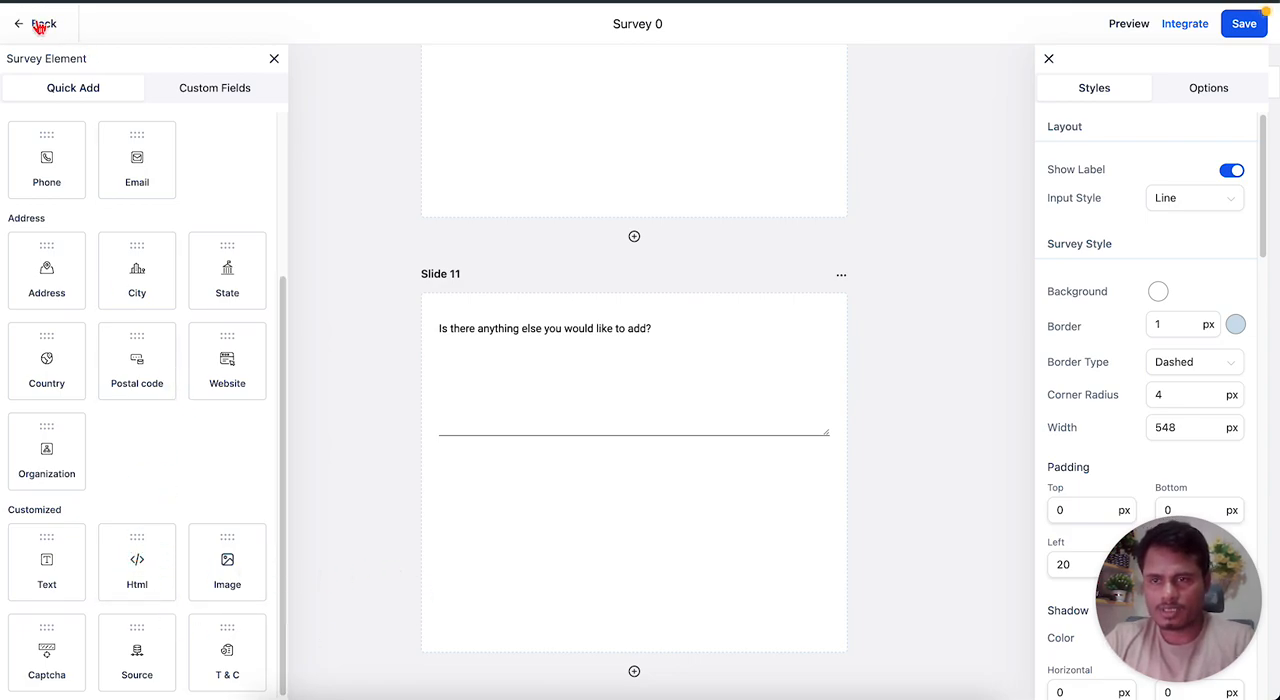
Add an Html element below the question on Slide 11 and open its custom code for editing.
{"action": "left_click", "coordinate": [273, 62]}
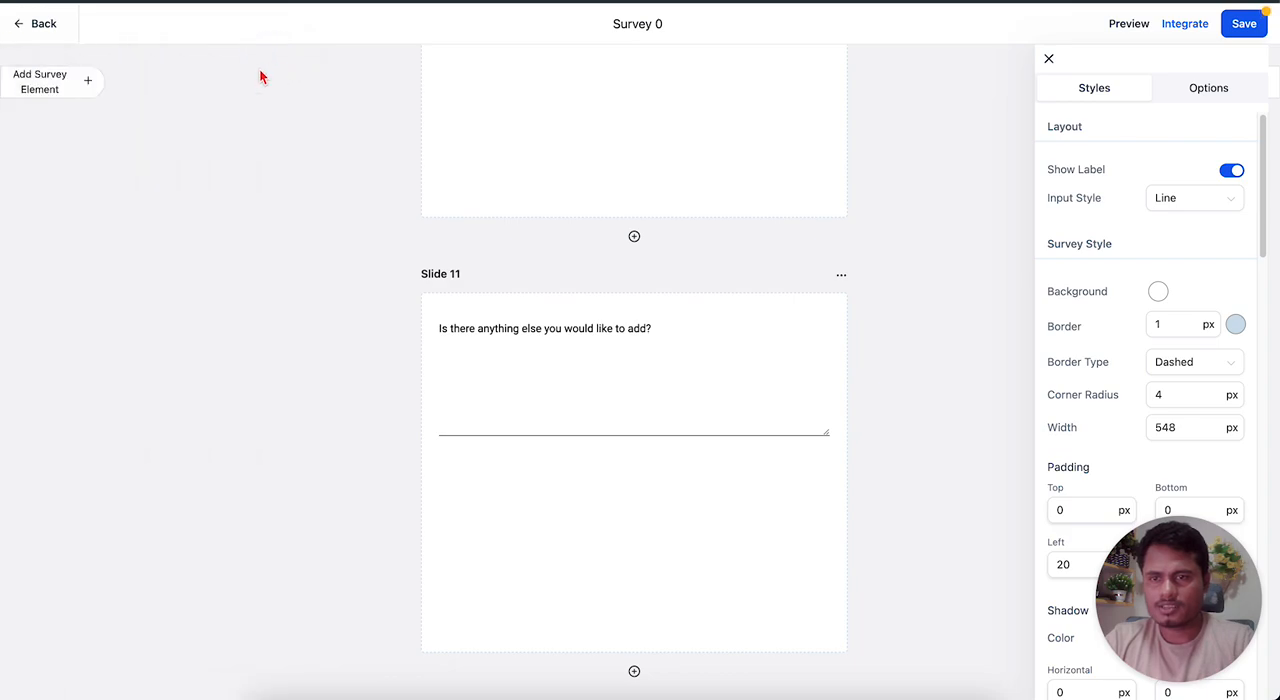
{"action": "left_click", "coordinate": [17, 94]}
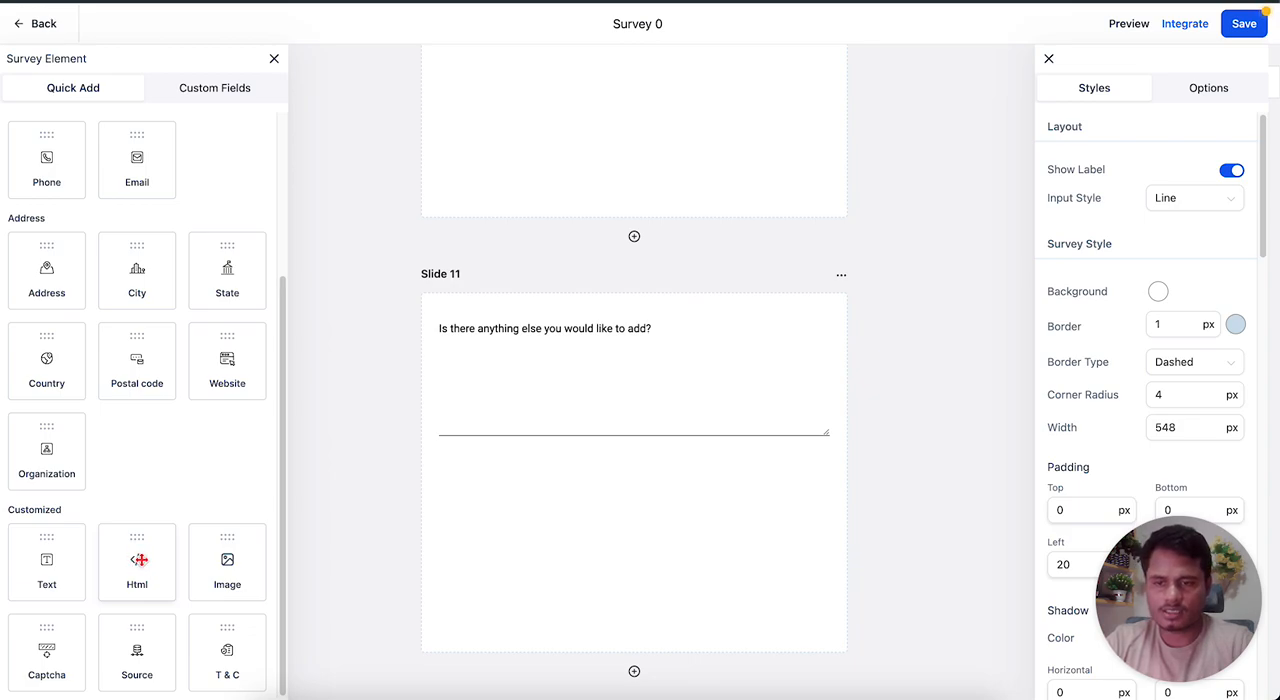
{"action": "left_click_drag", "start_coordinate": [131, 560], "coordinate": [669, 494]}
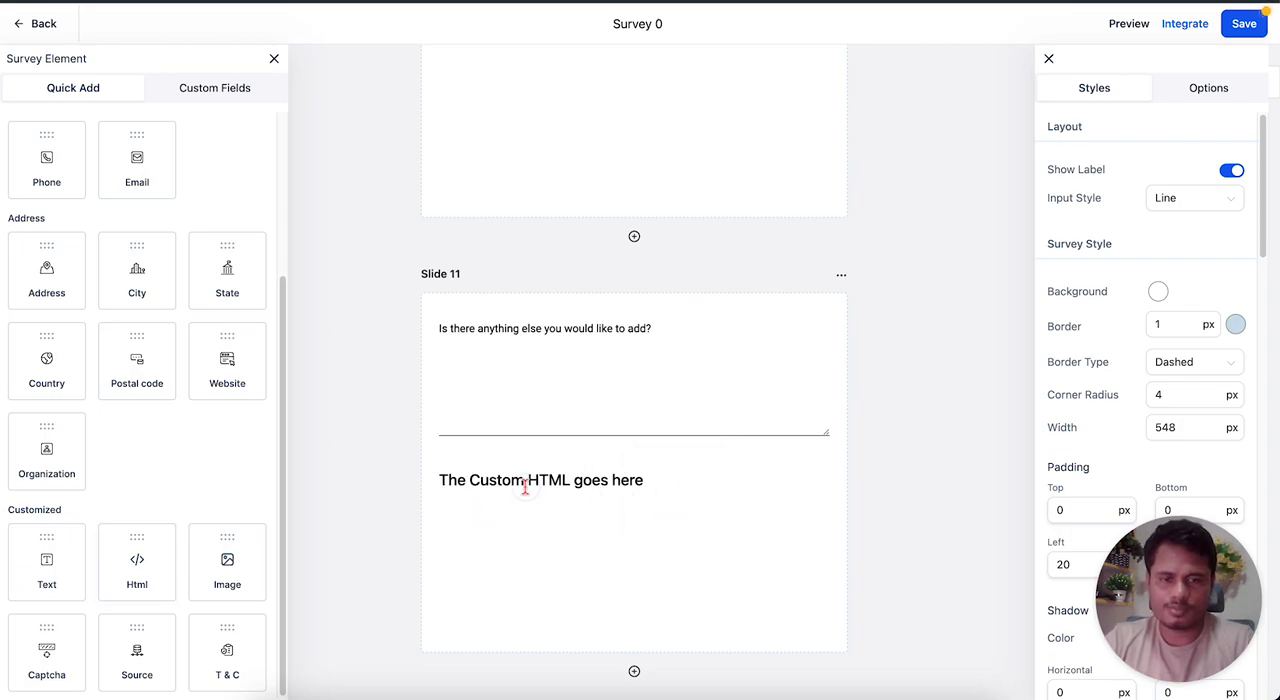
{"action": "left_click", "coordinate": [558, 486]}
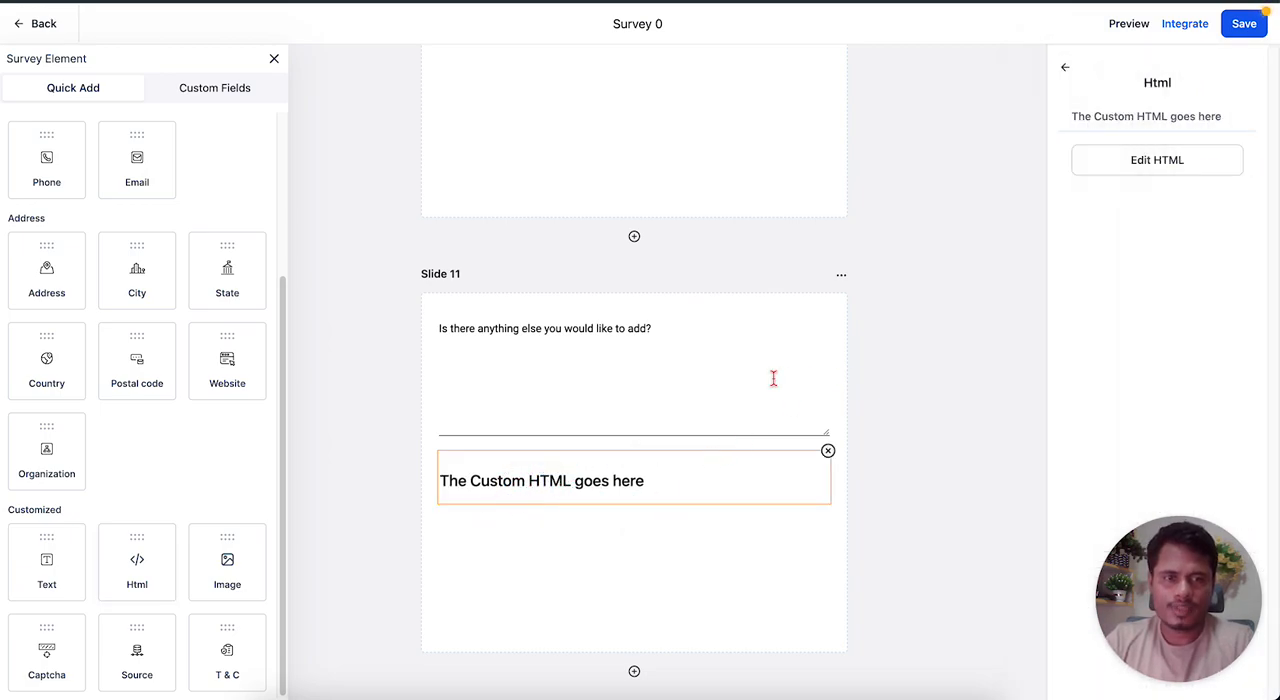
{"action": "left_click", "coordinate": [1153, 170]}
{"action": "left_click", "coordinate": [644, 282]}
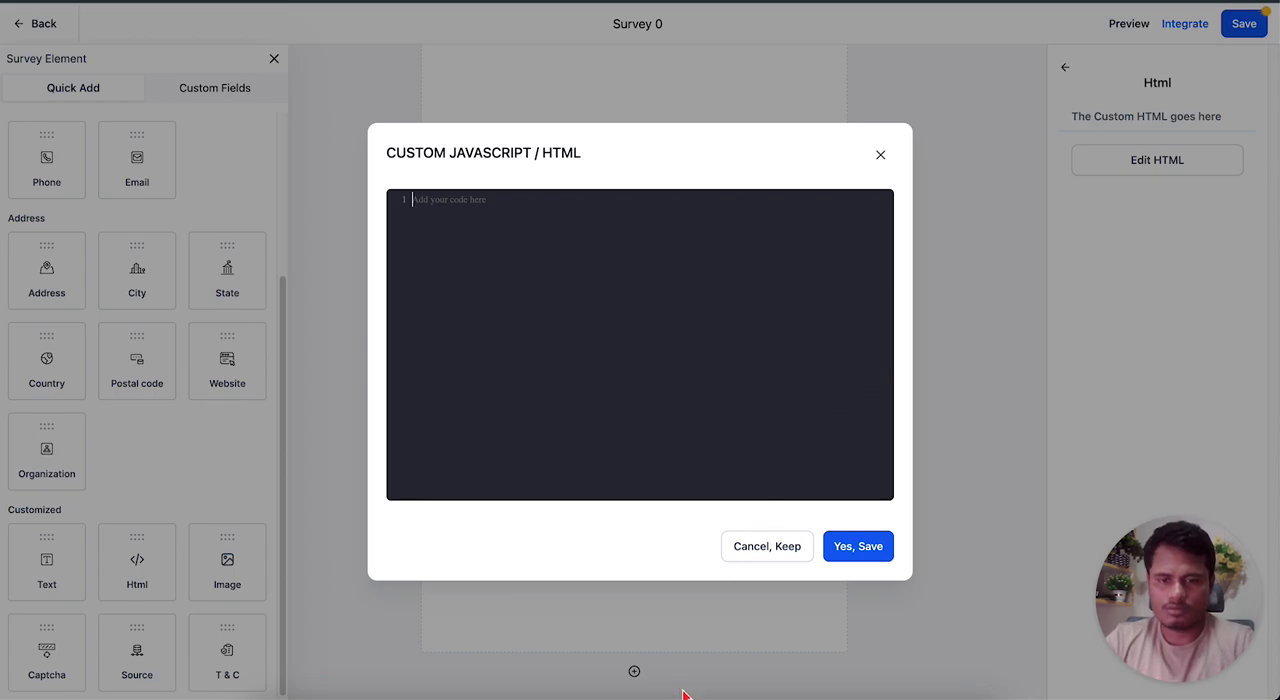
Switch to Visual Studio Code and copy the entire survey styling script from the open untitled file.
{"action": "left_click", "coordinate": [727, 696]}
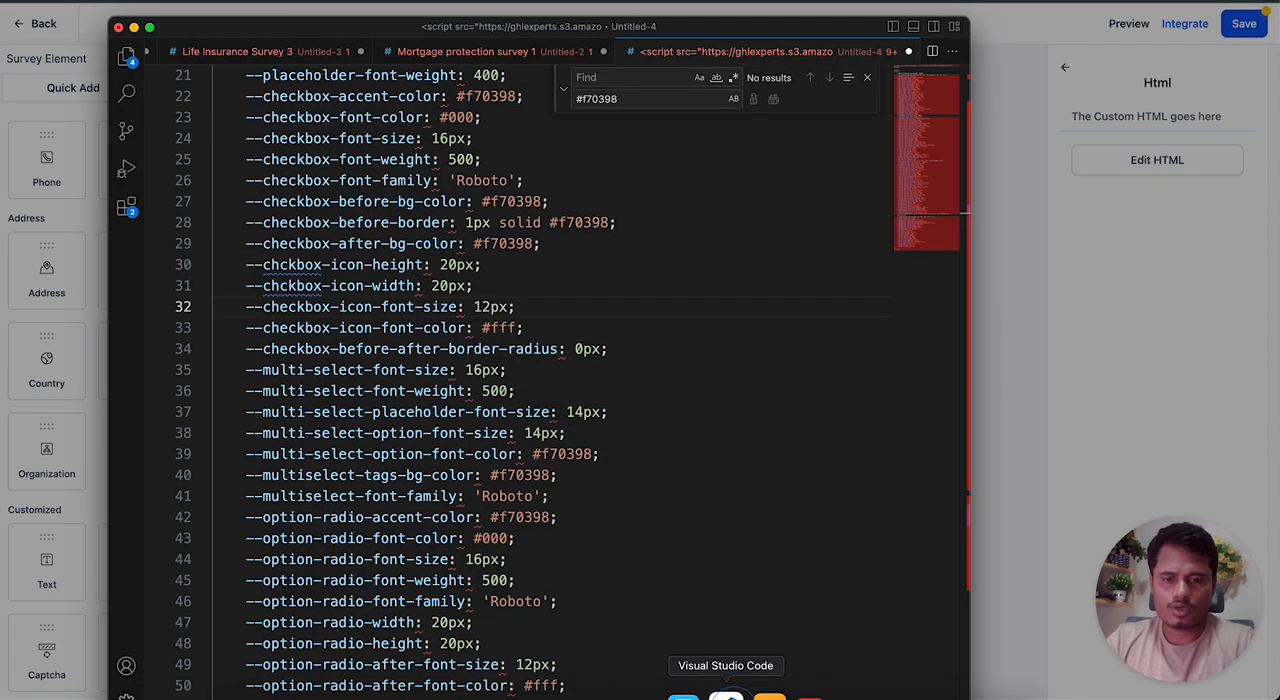
{"action": "key", "text": "super+a"}
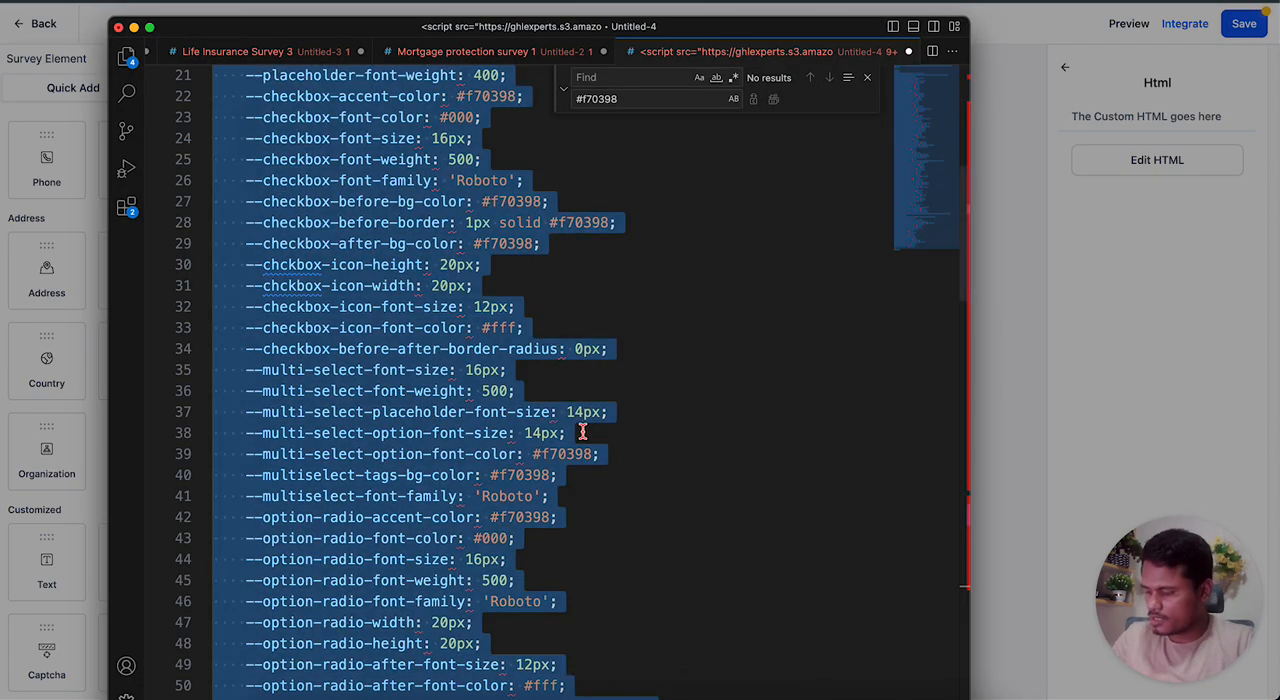
{"action": "right_click", "coordinate": [387, 252]}
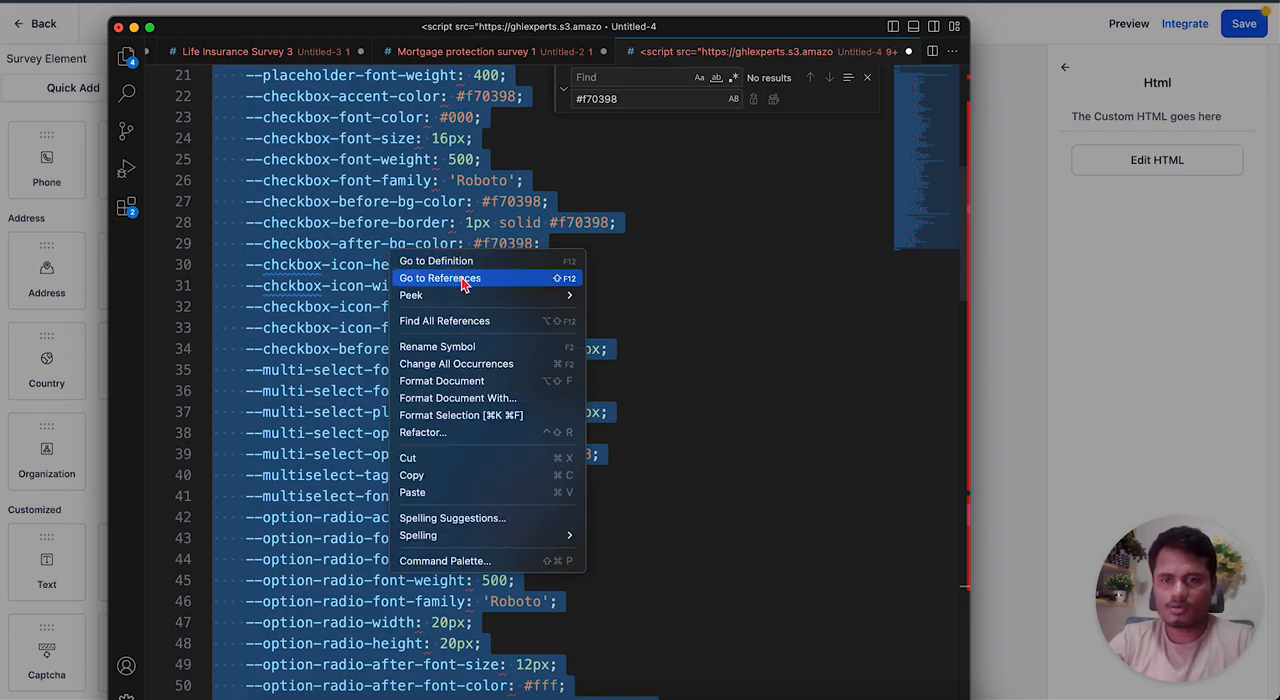
{"action": "left_click", "coordinate": [443, 477]}
Return to the survey builder, paste the copied styling script into the Html element's code and save it.
{"action": "left_click", "coordinate": [1075, 290]}
{"action": "left_click", "coordinate": [617, 297]}
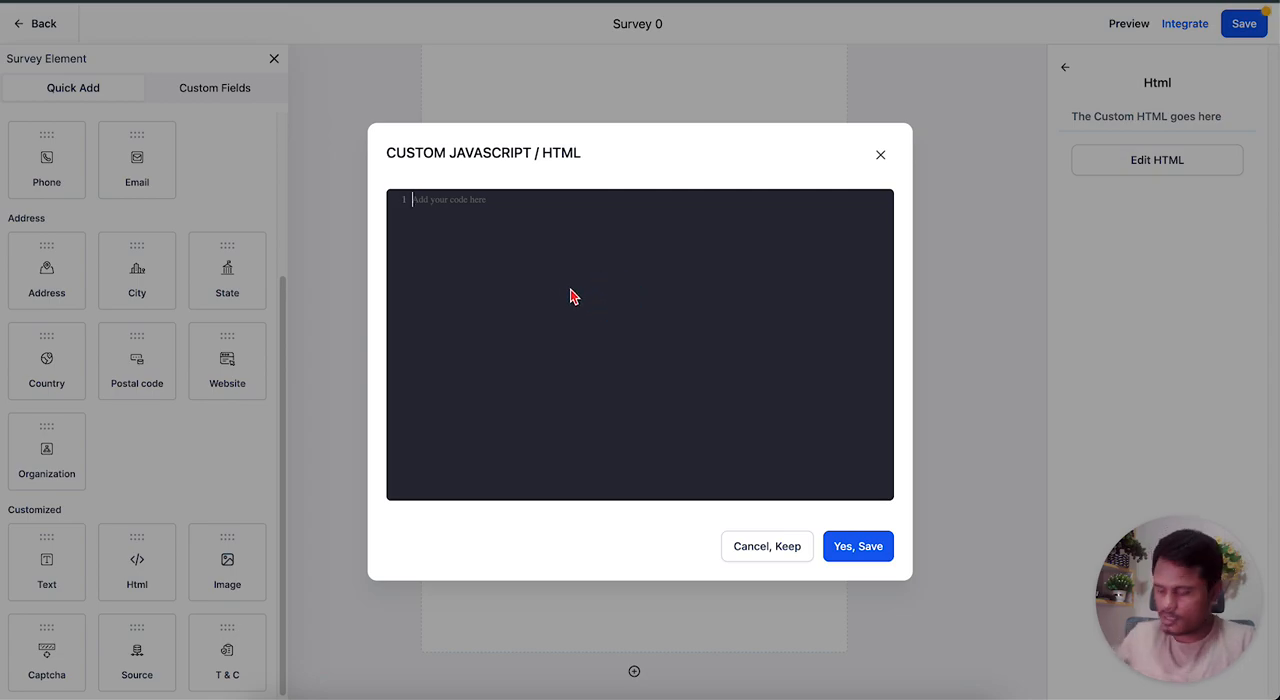
{"action": "key", "text": "ctrl+v"}
{"action": "scroll", "coordinate": [570, 333], "scroll_direction": "up", "scroll_amount": 4}
{"action": "scroll", "coordinate": [570, 333], "scroll_direction": "down", "scroll_amount": 5}
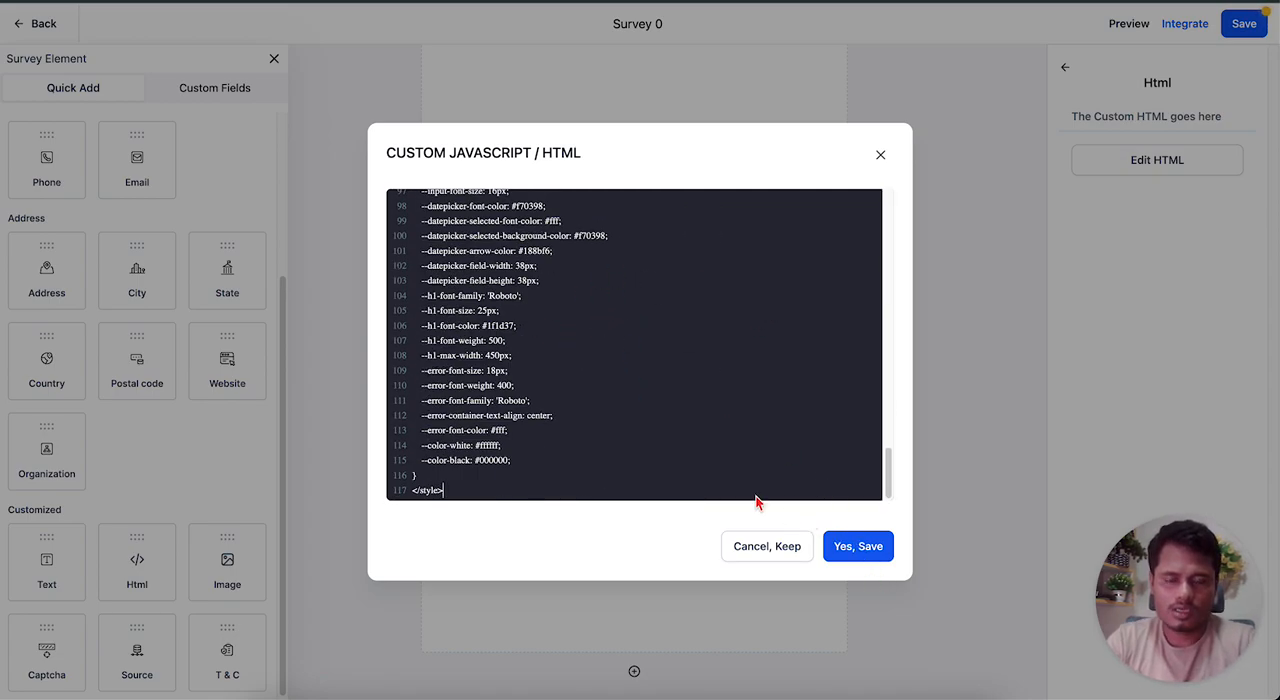
{"action": "left_click", "coordinate": [869, 558]}
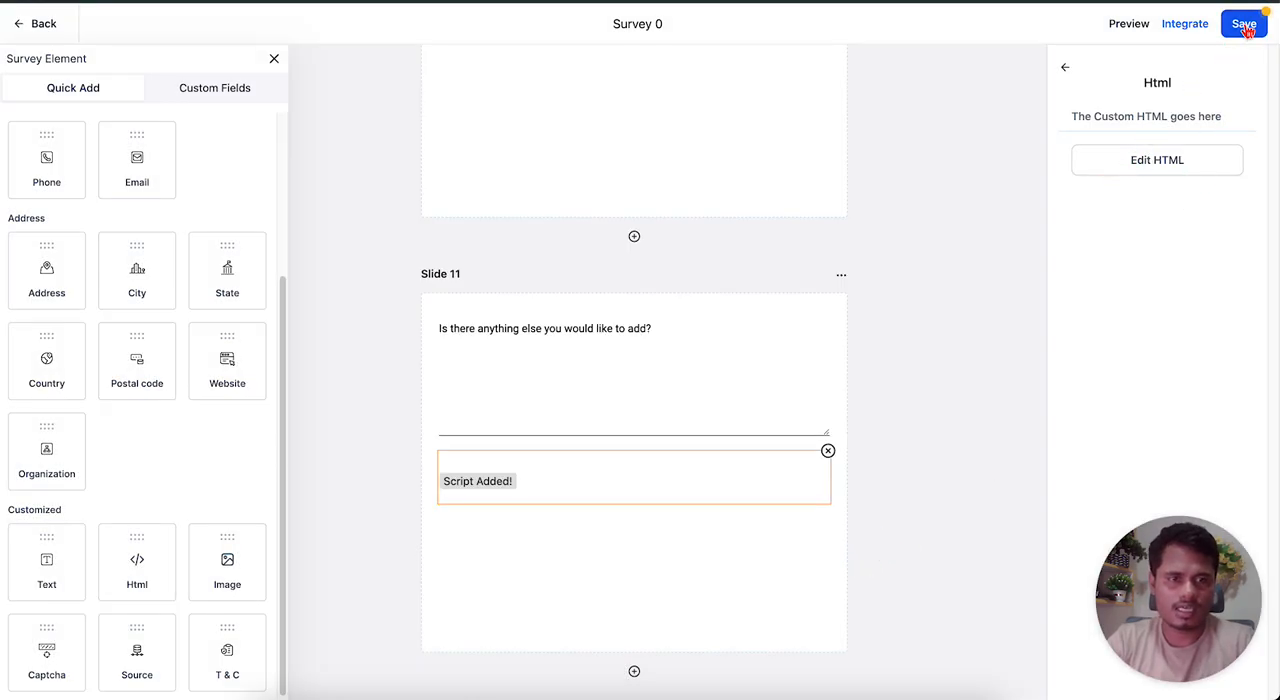
Save the survey, accept the third-party script alert, and open the survey preview.
{"action": "left_click", "coordinate": [1242, 30]}
{"action": "left_click", "coordinate": [800, 422]}
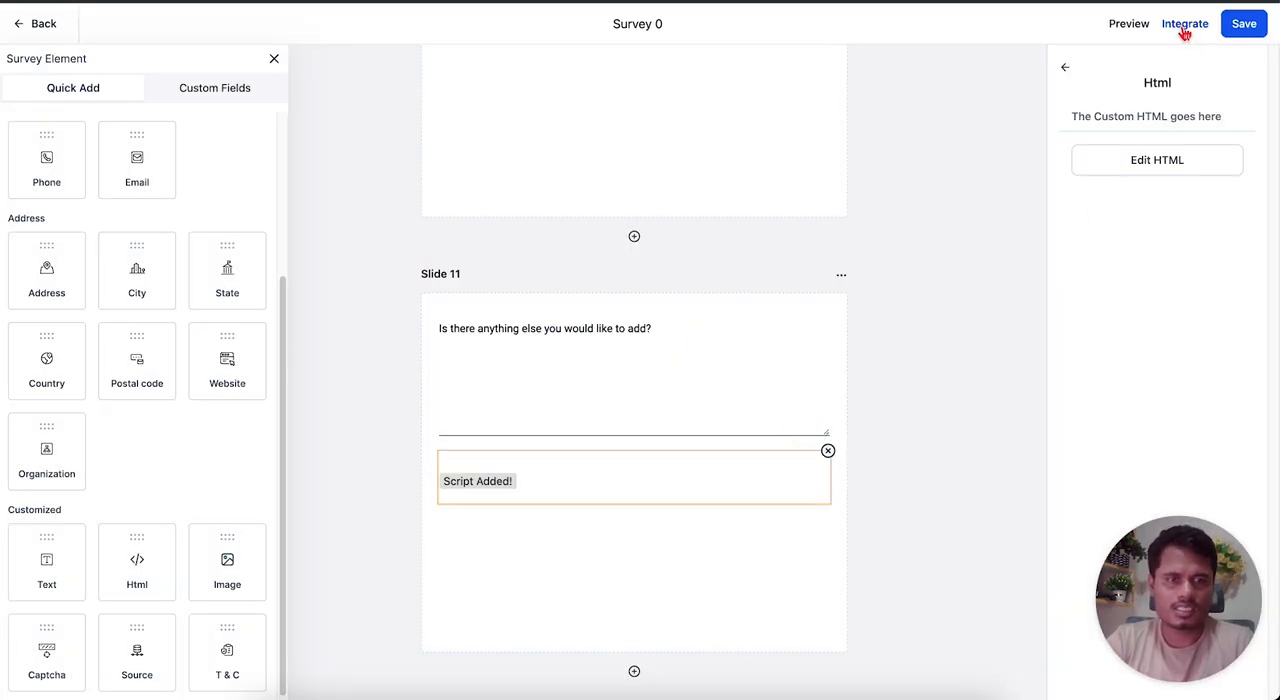
{"action": "left_click", "coordinate": [1129, 25]}
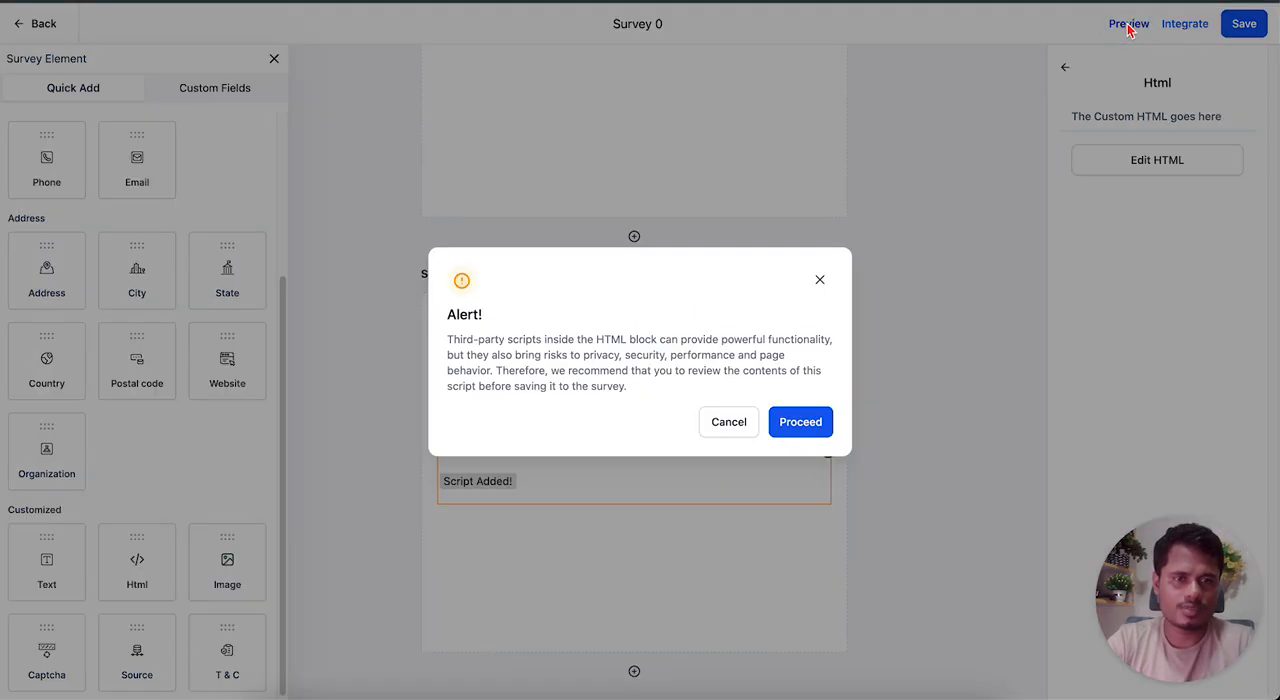
{"action": "left_click", "coordinate": [818, 417]}
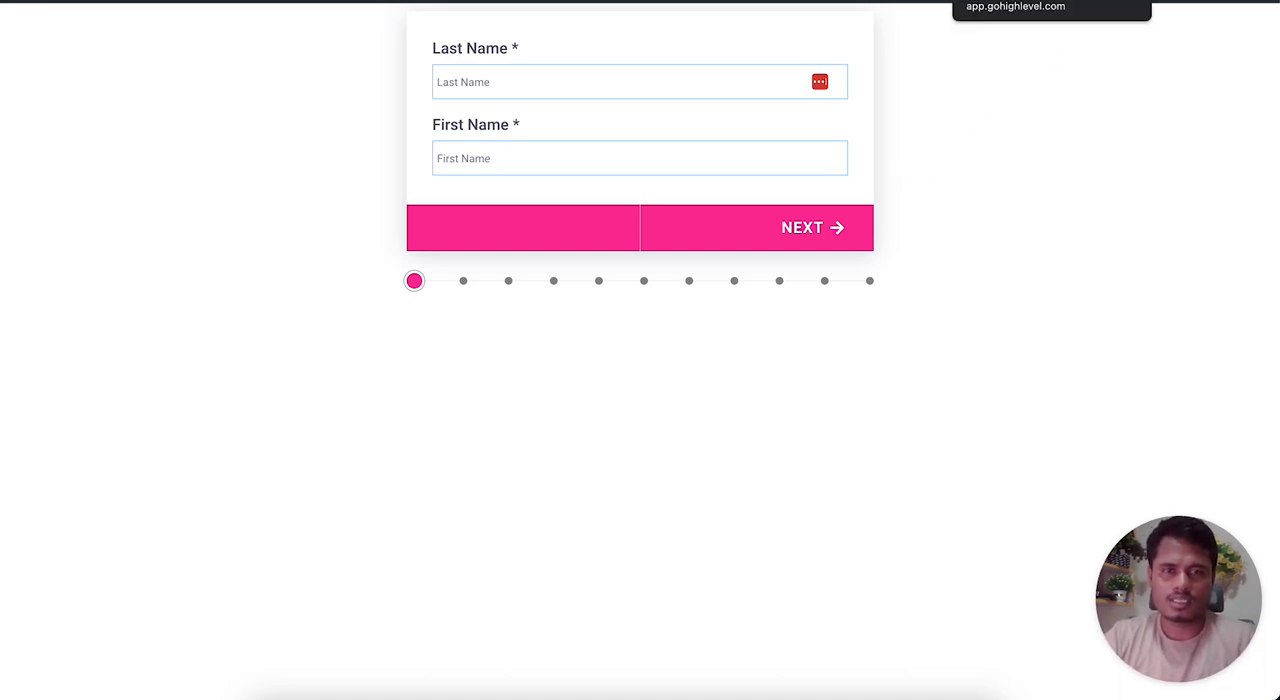
Compare the unstyled and styled survey pages, and check the focus styling of the Last Name and First Name fields.
{"action": "left_click", "coordinate": [1015, 1]}
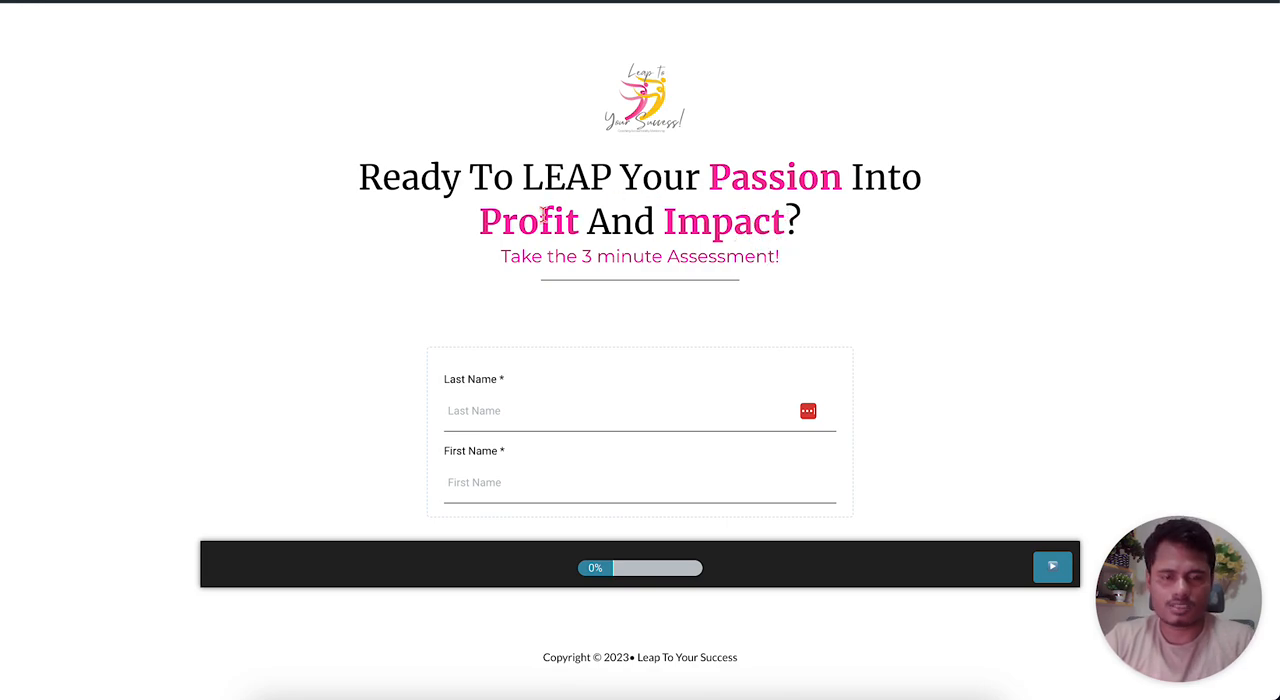
{"action": "left_click", "coordinate": [72, 1]}
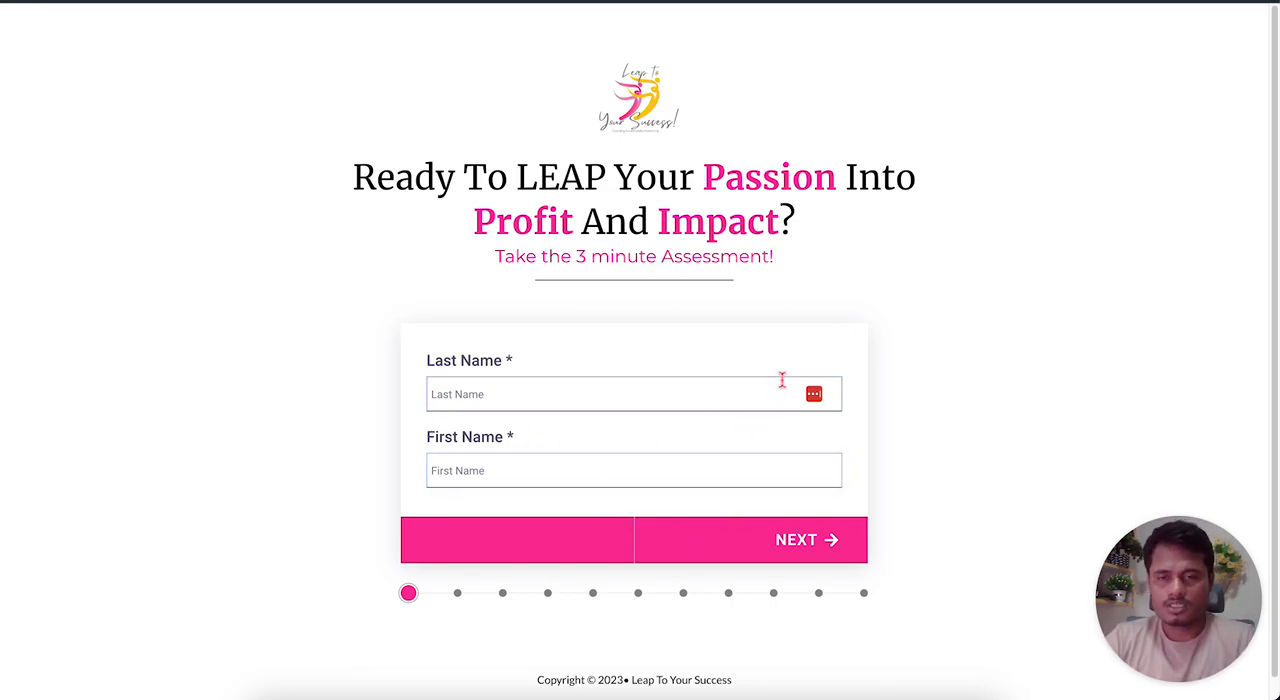
{"action": "left_click", "coordinate": [570, 385]}
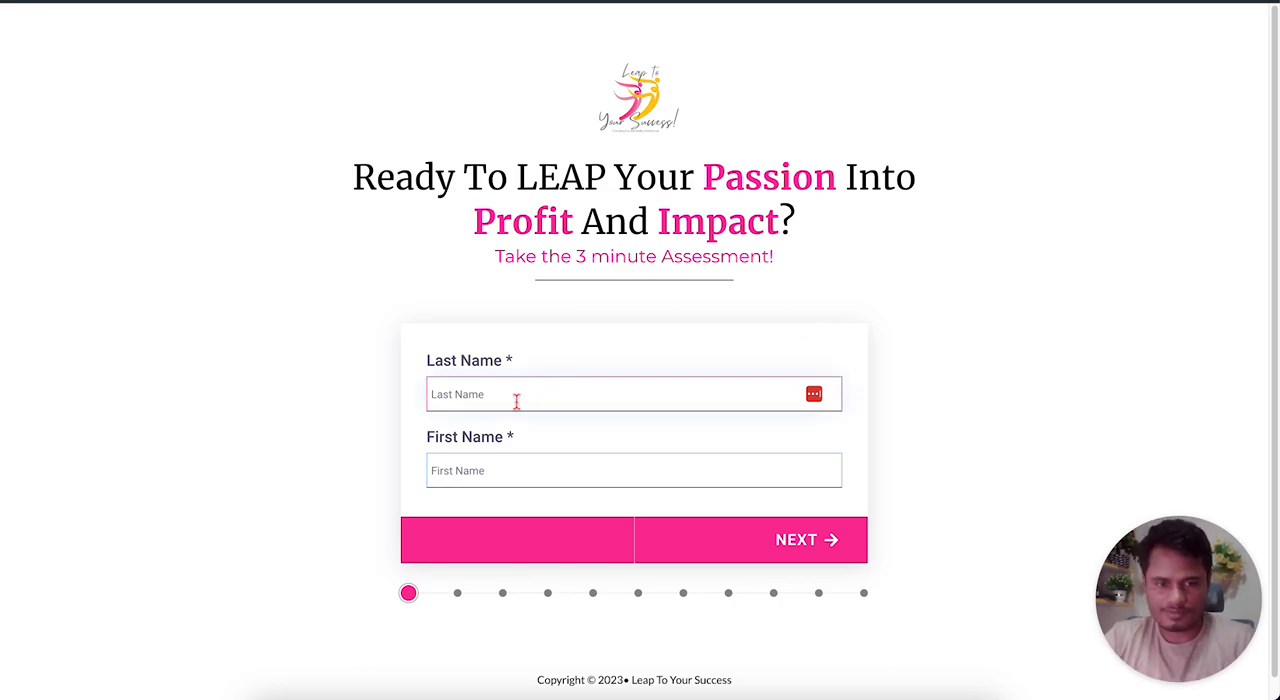
{"action": "left_click", "coordinate": [505, 468]}
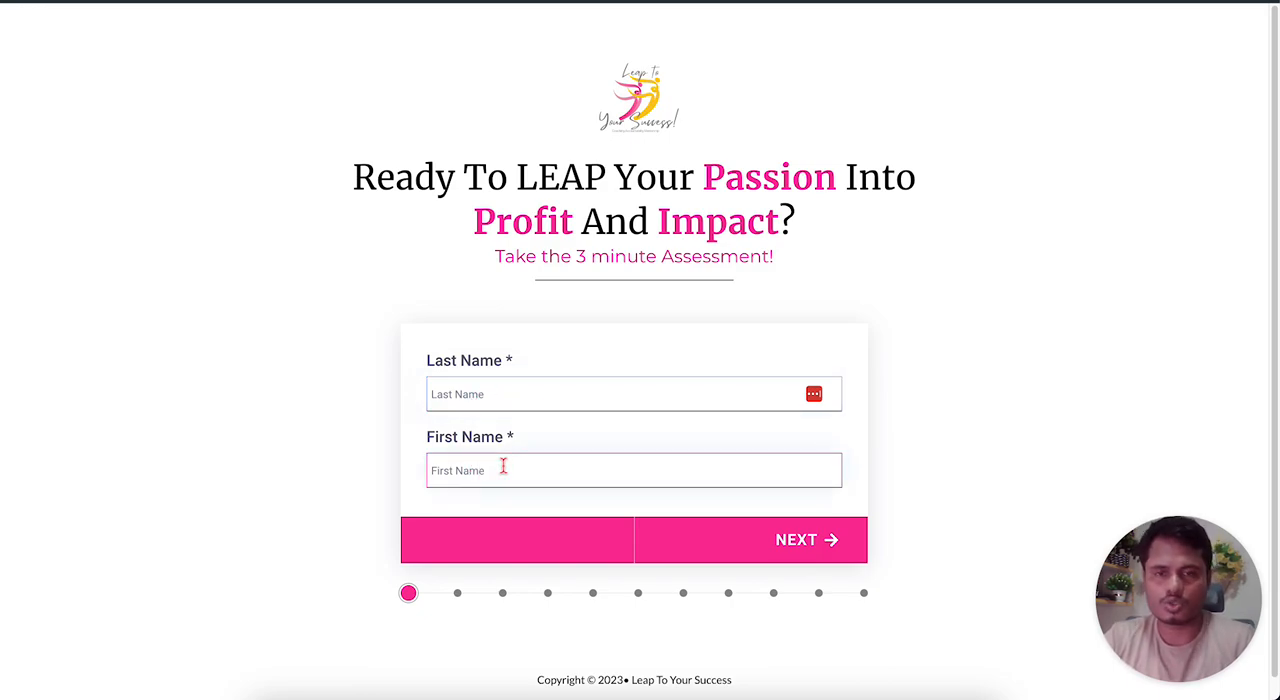
{"action": "left_click", "coordinate": [518, 398]}
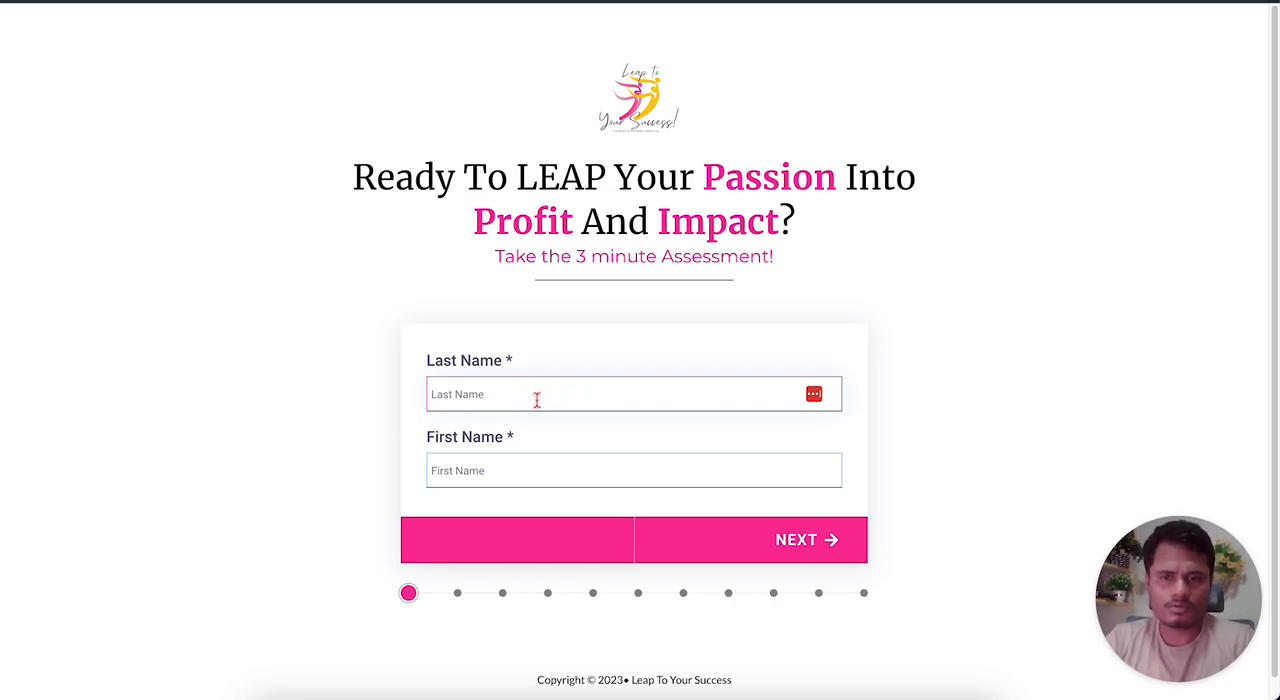
{"action": "left_click", "coordinate": [482, 462]}
{"action": "left_click", "coordinate": [546, 400]}
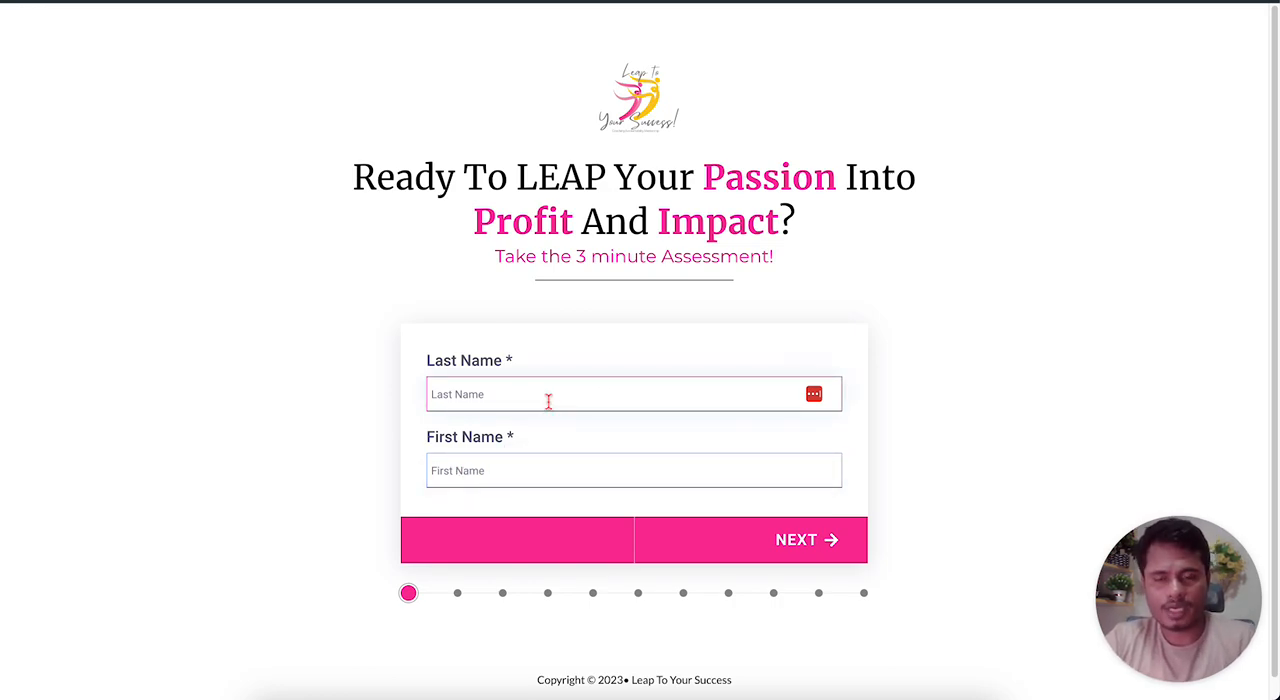